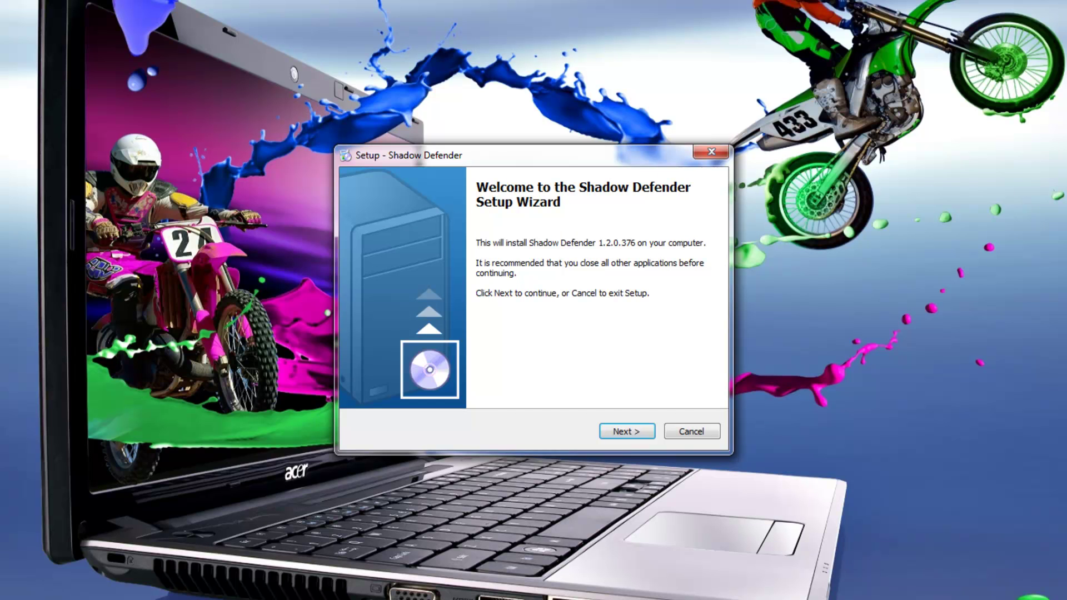
Start the Shadow Defender setup, accept the license agreement and continue with the prefilled user information
click(623, 433)
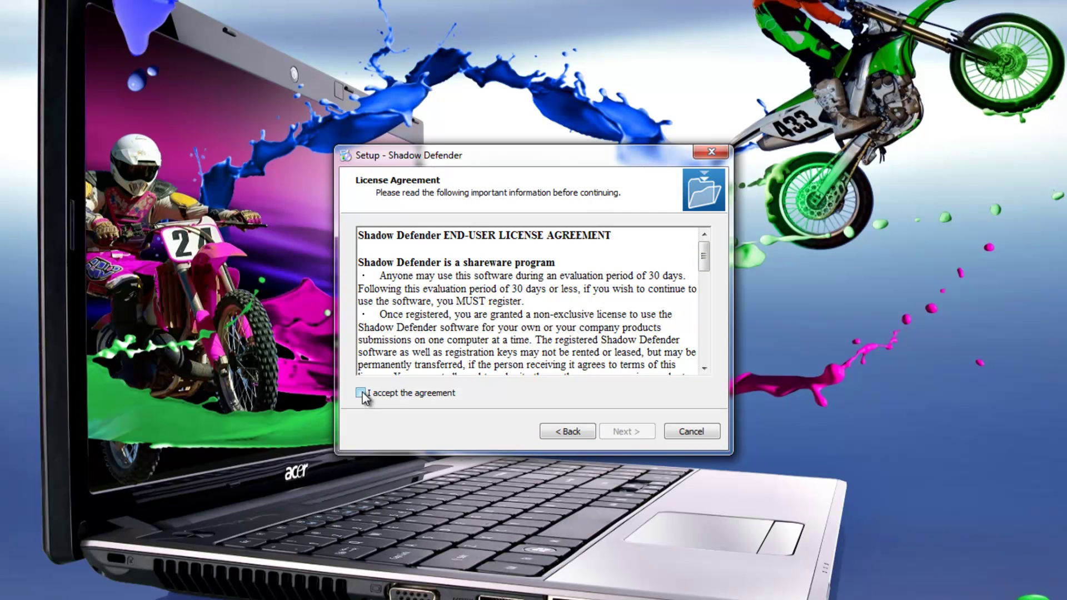
click(360, 393)
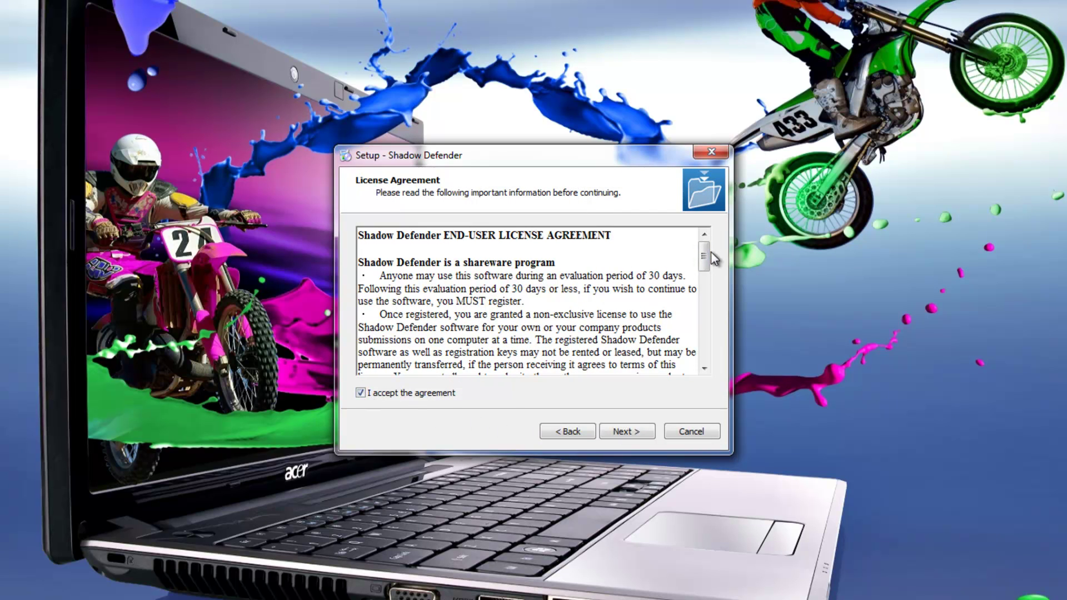
mouse_move(704, 261)
mouse_down()
mouse_move(707, 363)
mouse_move(713, 244)
mouse_up()
click(618, 432)
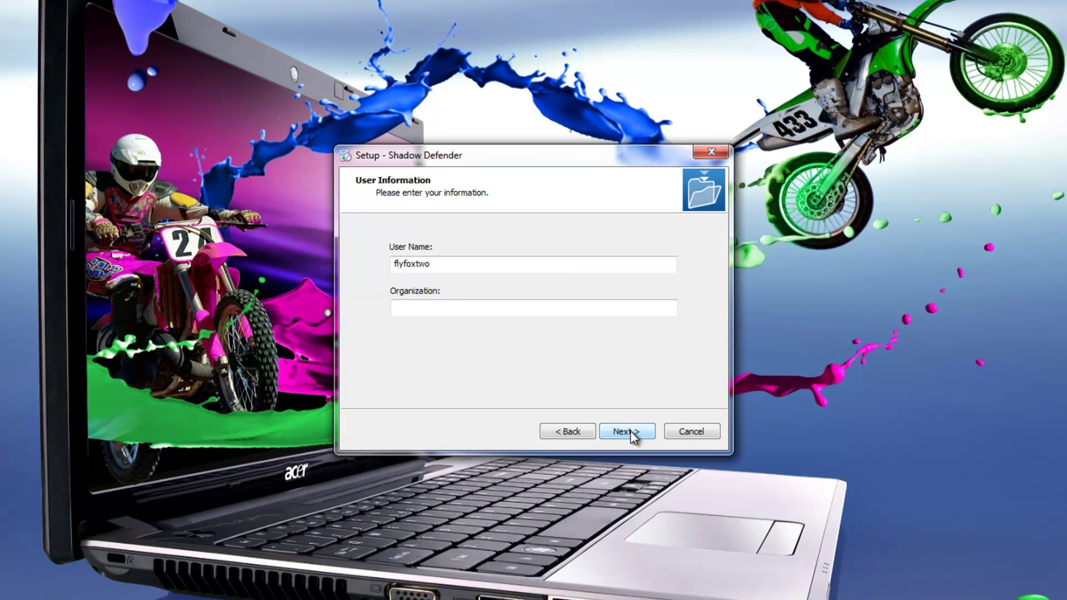
click(632, 433)
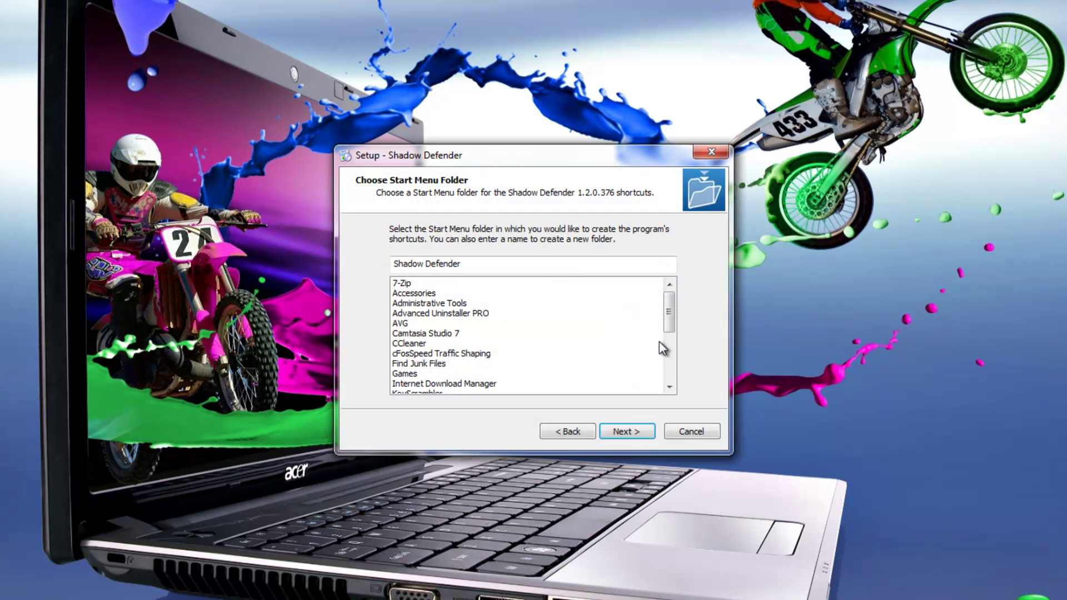
Install with the Start Menu folder Shadow Defender plus desktop and Quick Launch icons, and finish by restarting the computer now
drag(669, 312, 682, 264)
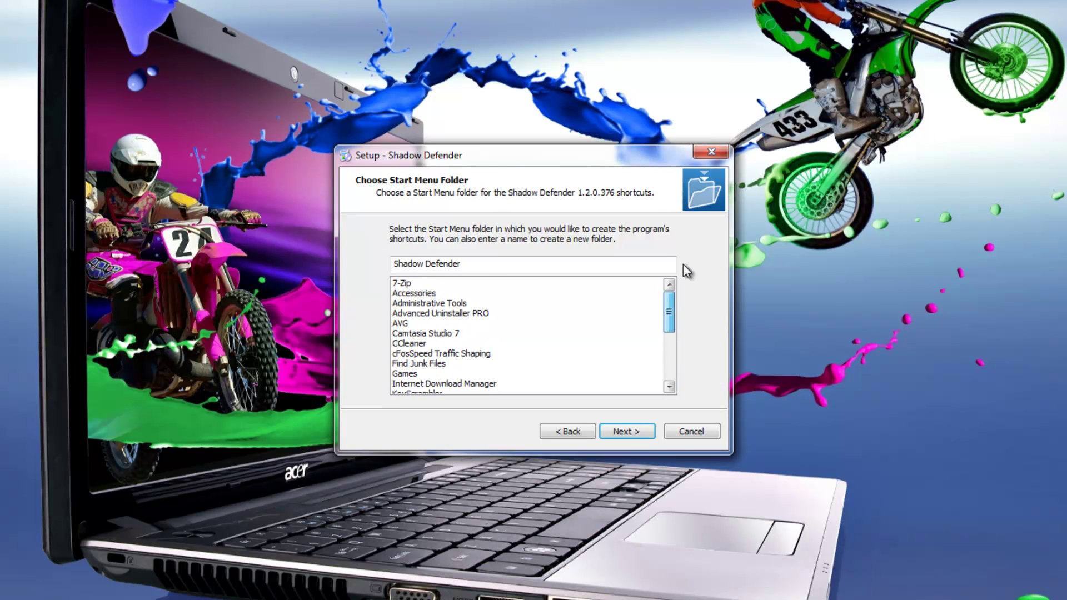
click(629, 432)
click(629, 432)
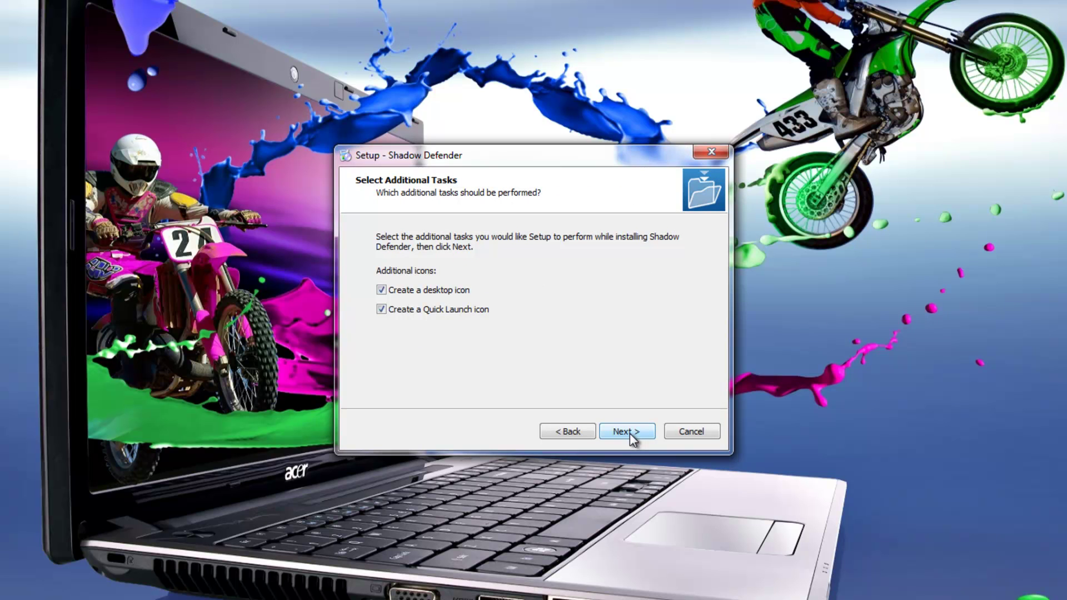
click(629, 432)
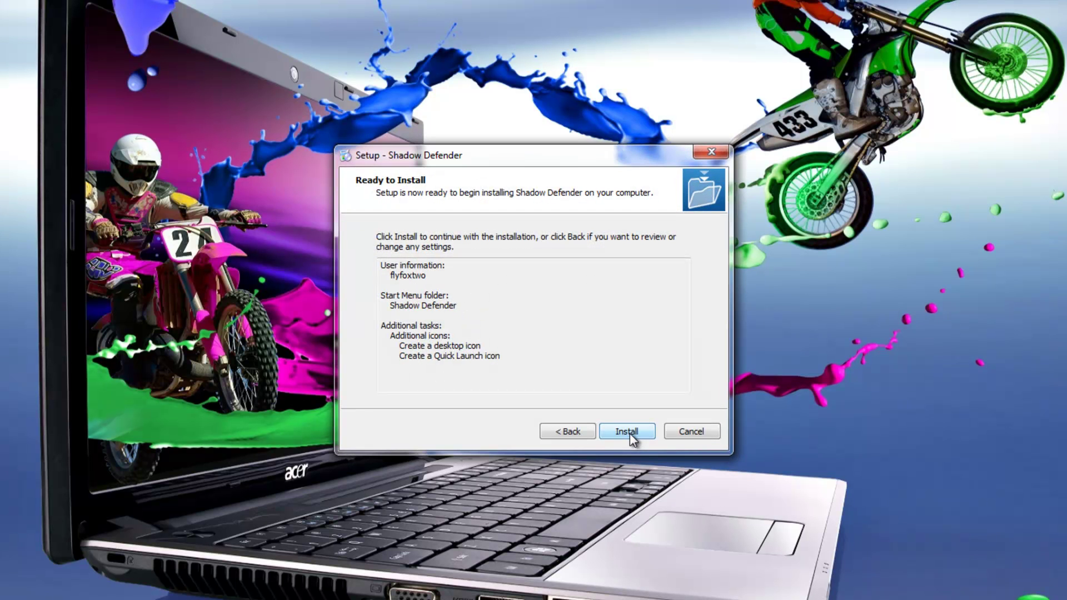
click(629, 432)
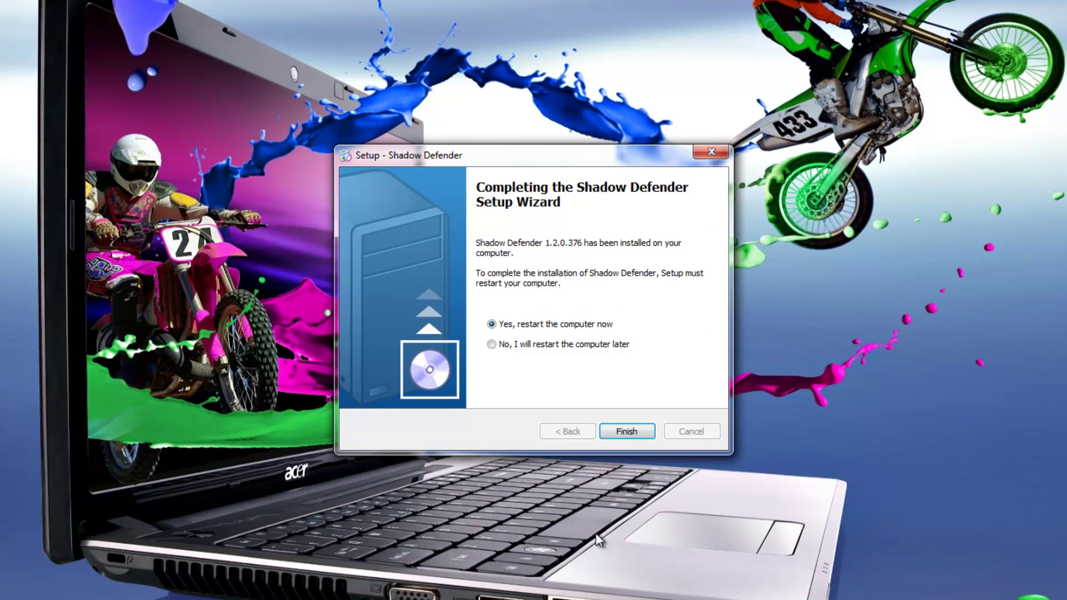
click(626, 432)
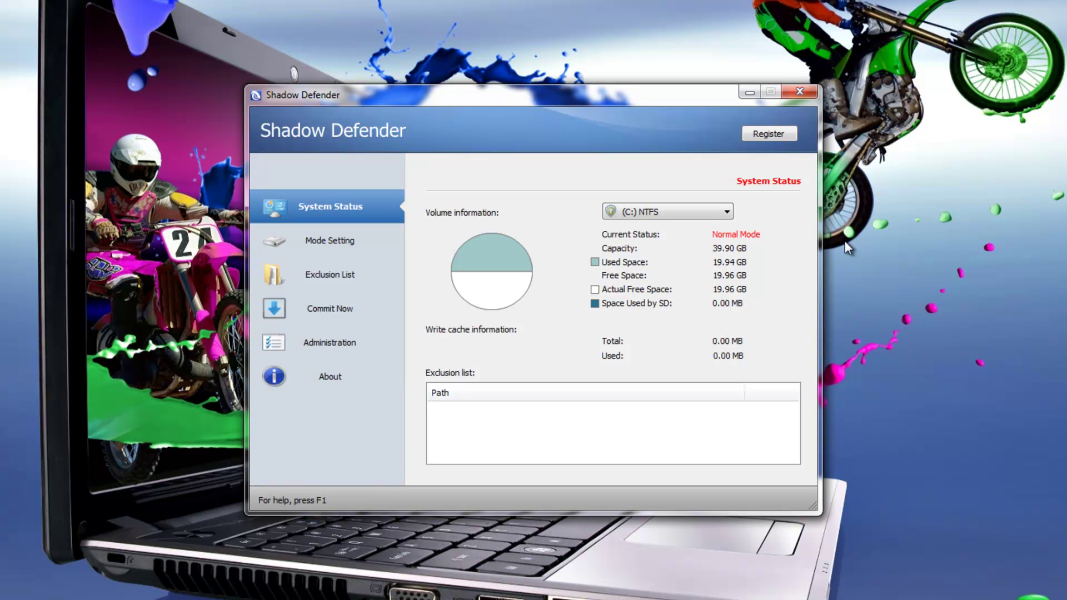
Put volume C: into Shadow Mode with the Enter Shadow Mode on Boot option
click(726, 213)
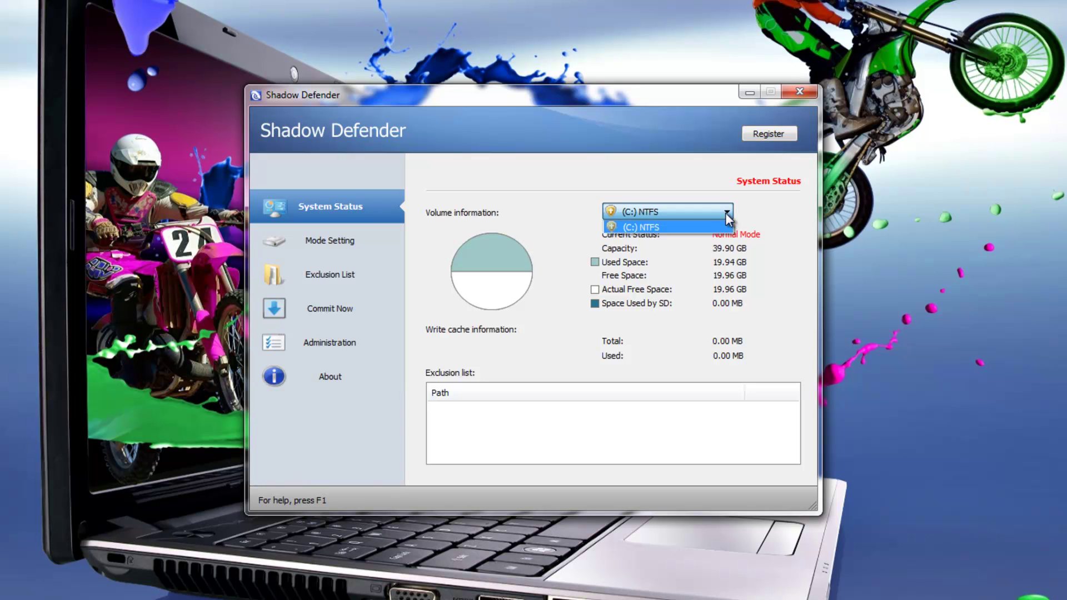
click(773, 199)
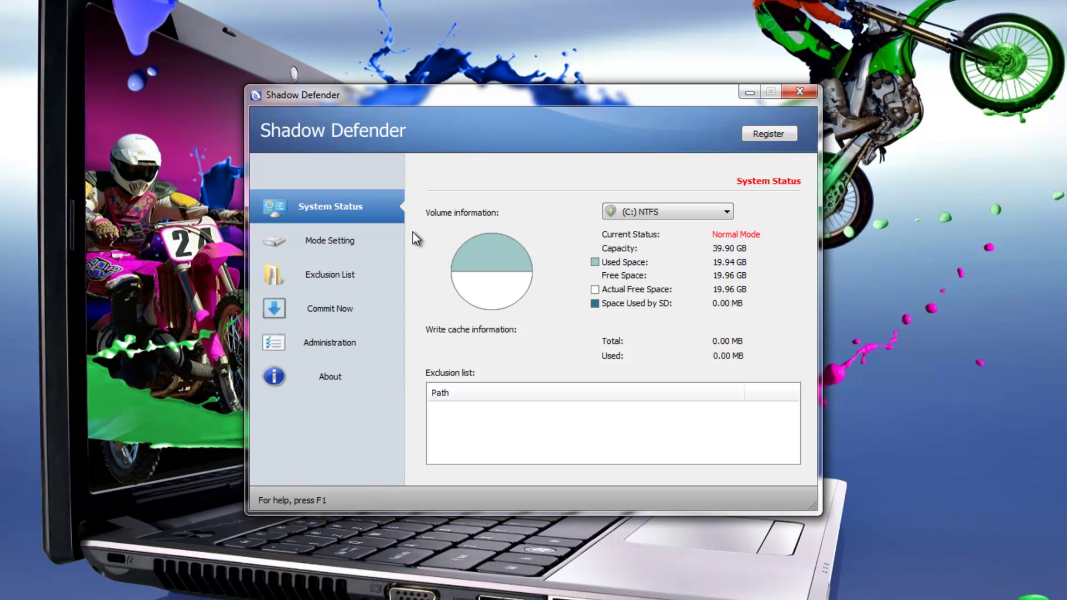
click(319, 234)
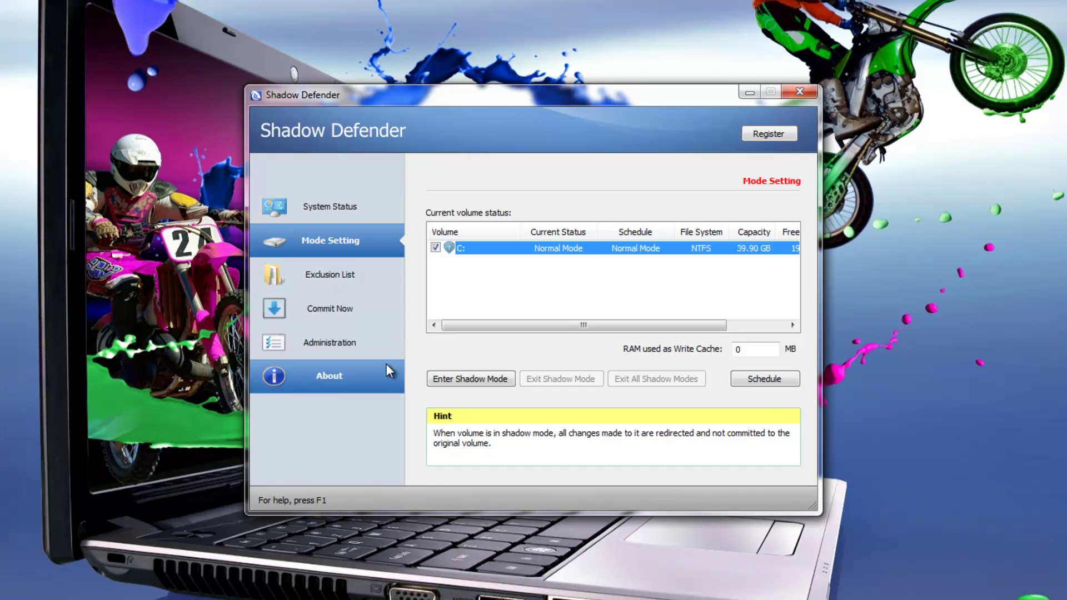
click(482, 380)
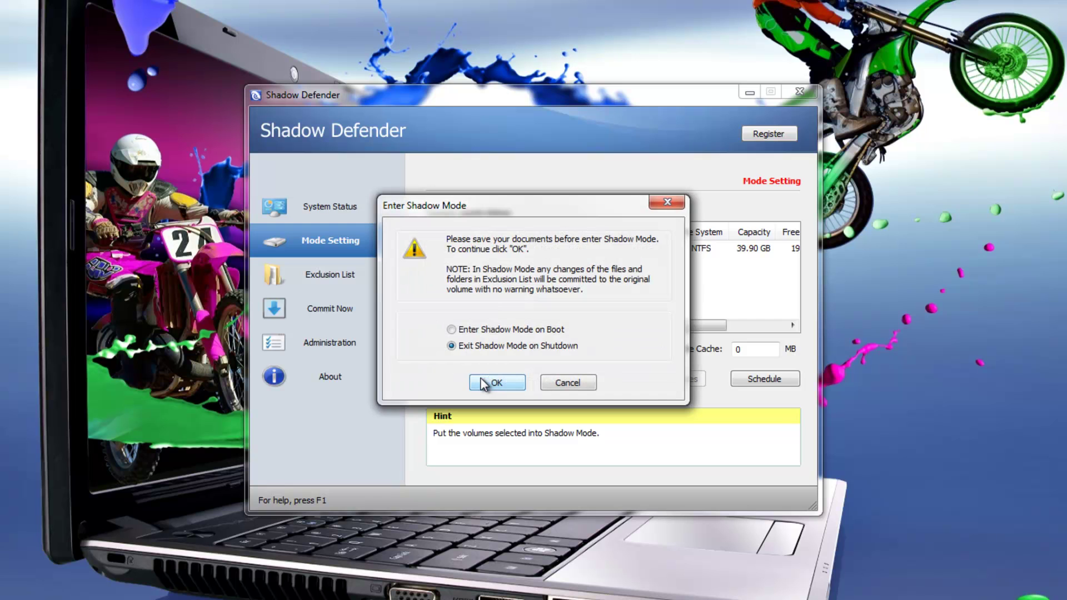
click(452, 329)
click(509, 382)
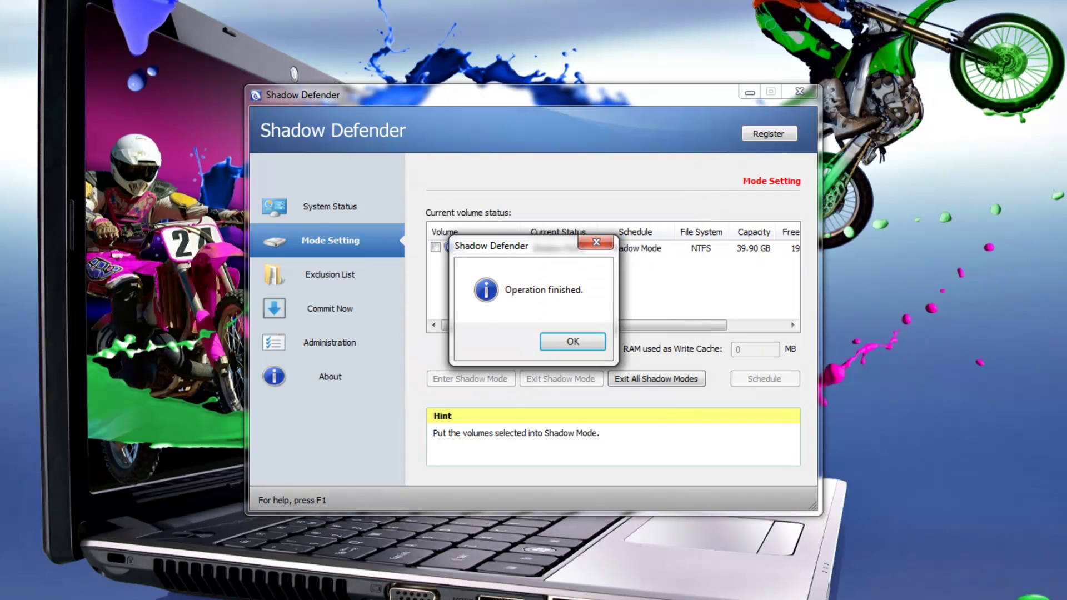
click(578, 341)
Review the Schedule options for volume C: and the file and folder settings of the Exclusion List and Commit Now
click(435, 249)
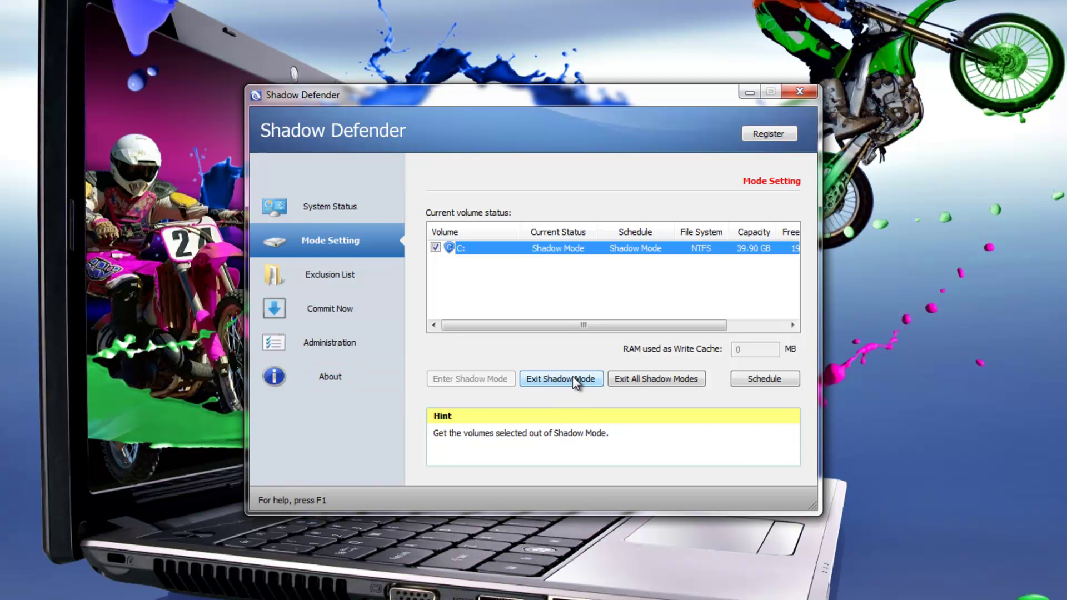
click(780, 379)
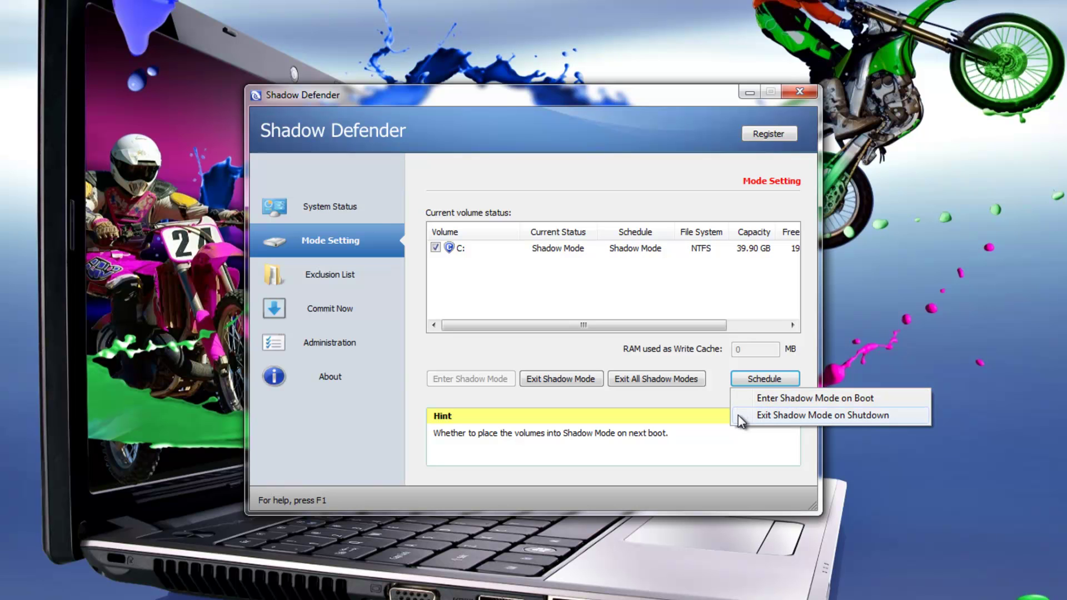
click(330, 275)
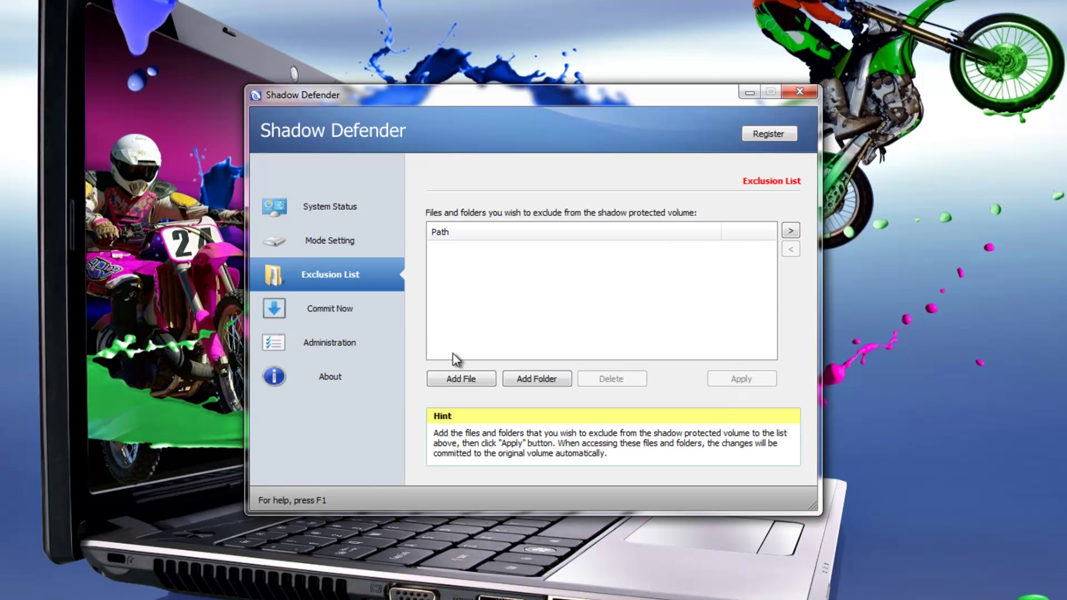
click(470, 378)
click(312, 308)
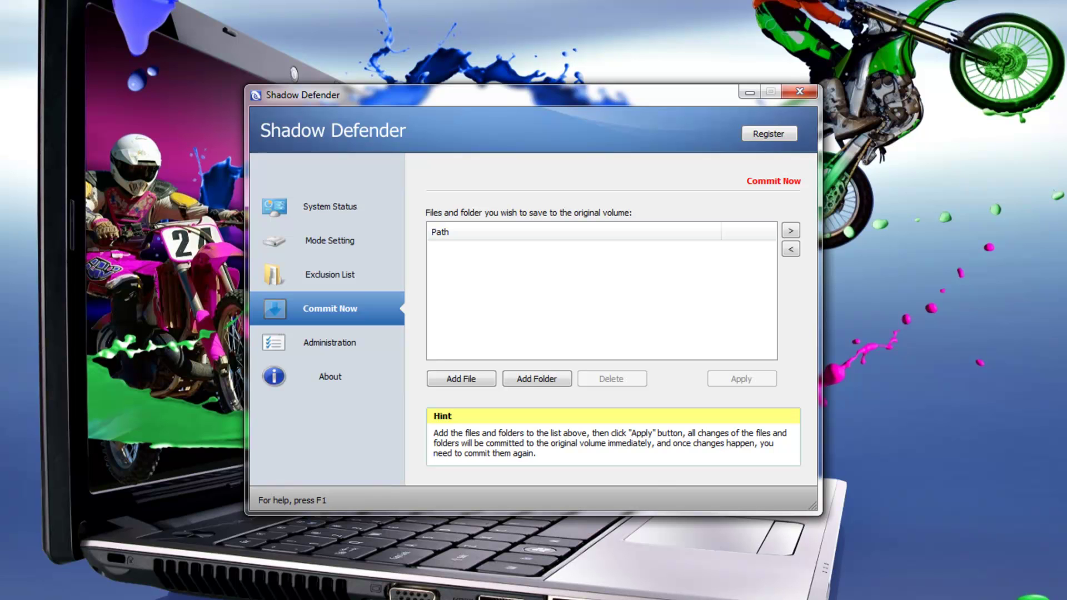
Review the Administration settings with the low free space thresholds, the About information and the volume's System Status
click(332, 345)
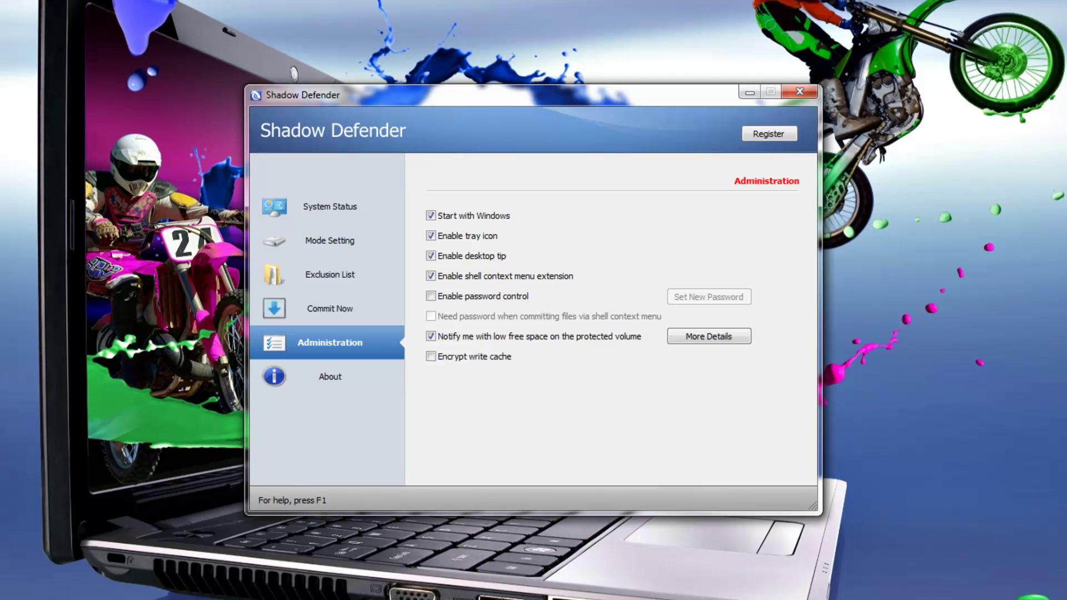
click(702, 335)
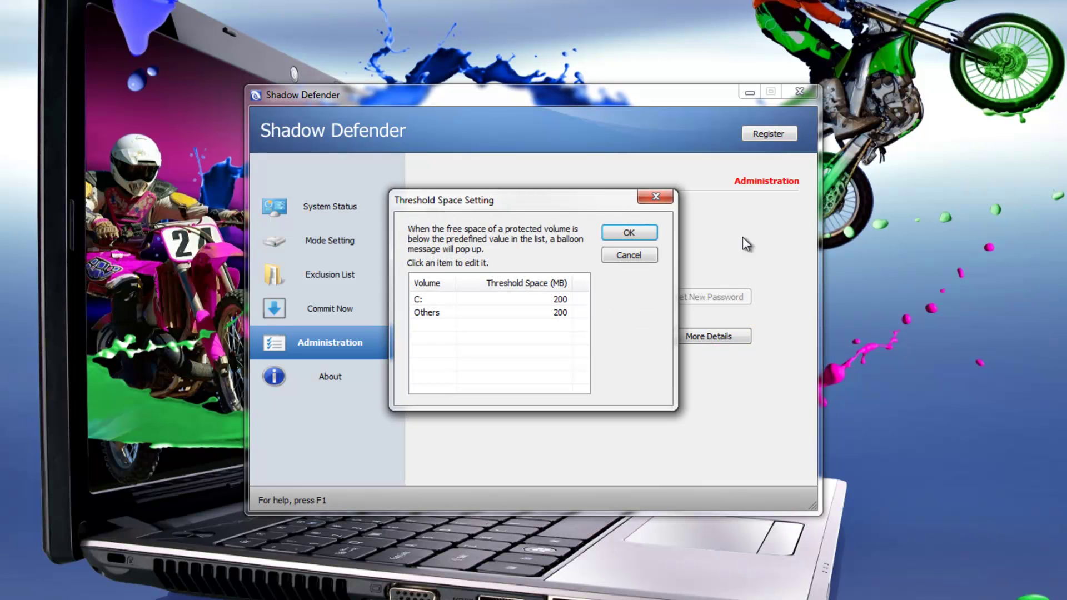
click(642, 235)
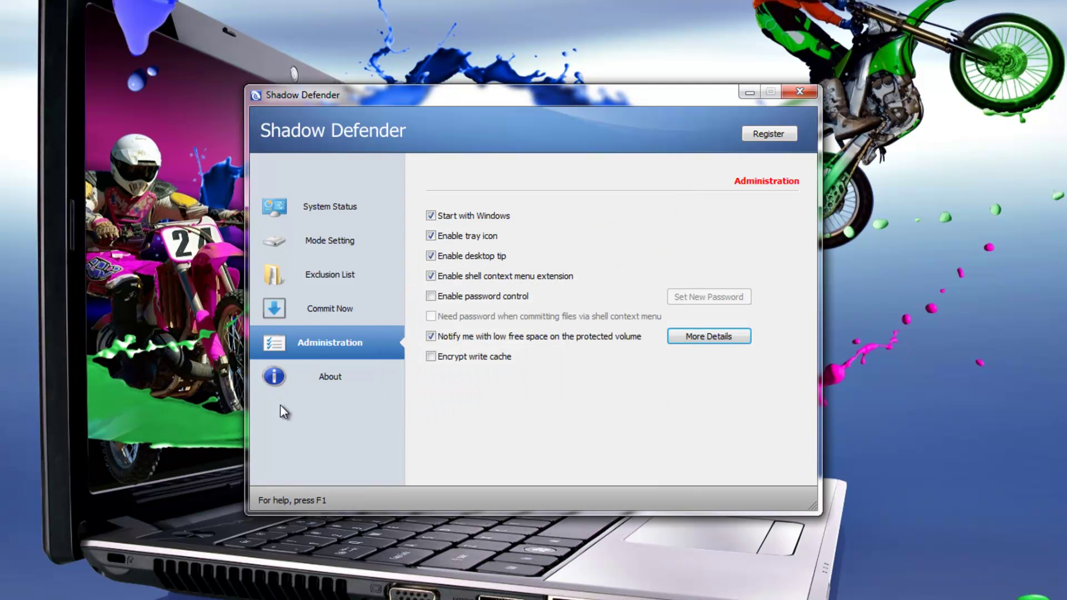
click(310, 381)
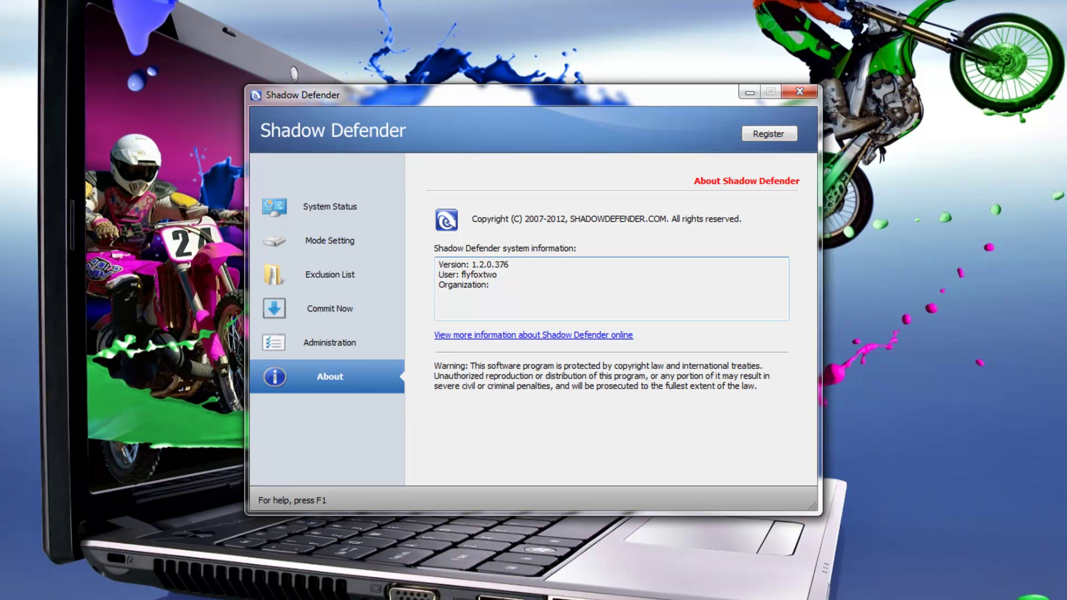
click(334, 202)
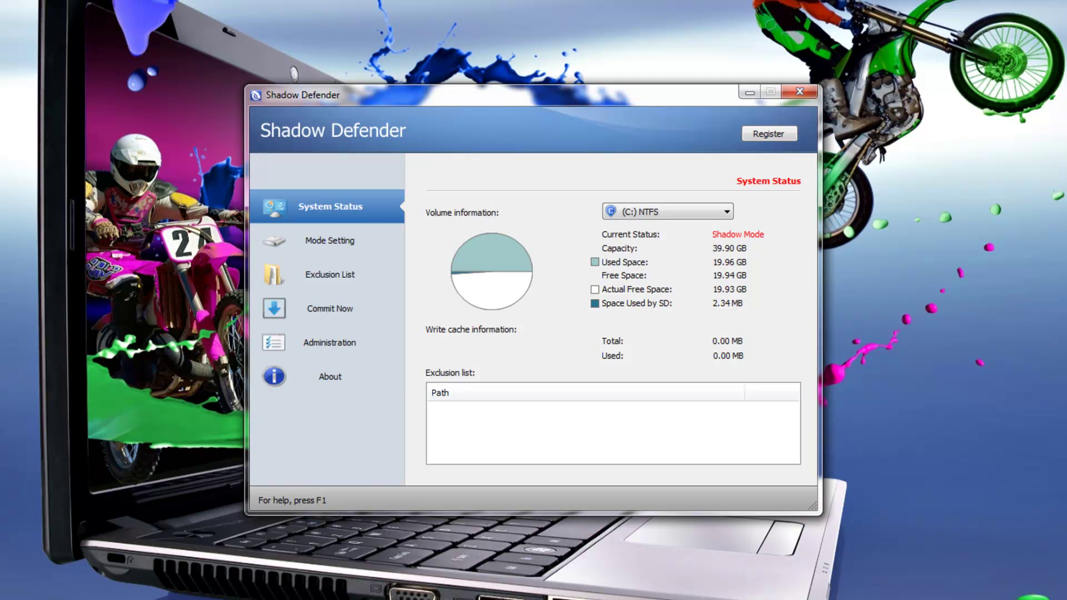
Exit Shadow Mode on volume C:, discarding all changes except the Exclusion List and rebooting now, and close Shadow Defender after the restart
click(325, 242)
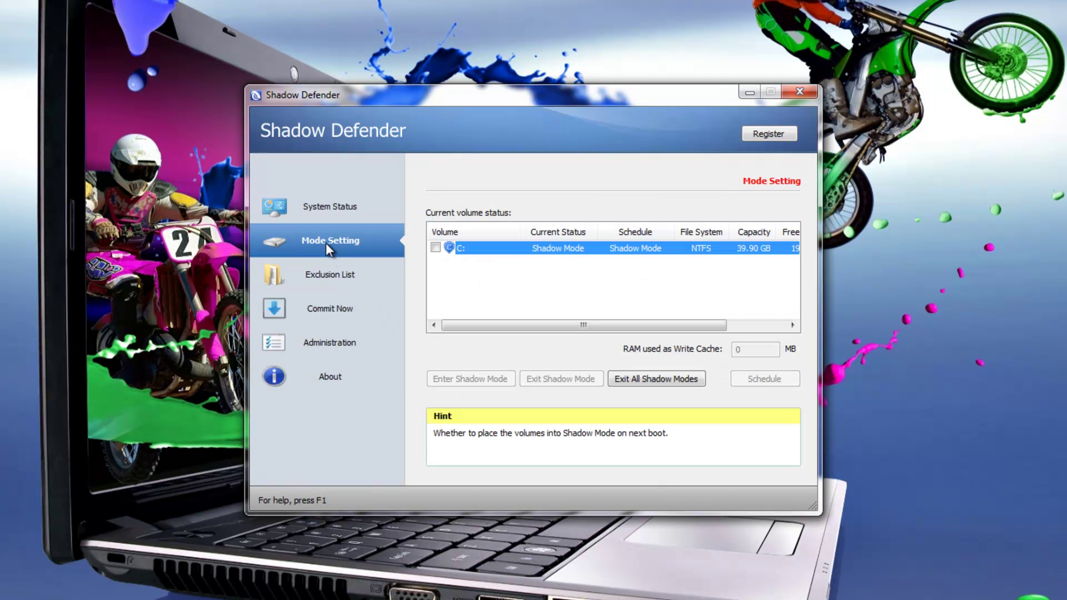
click(435, 247)
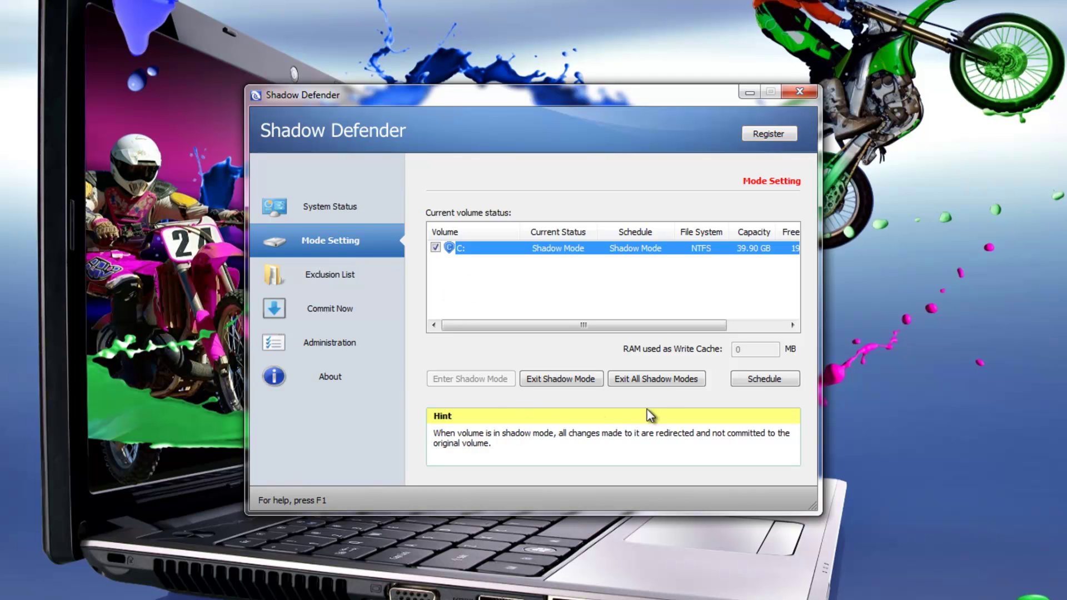
click(553, 380)
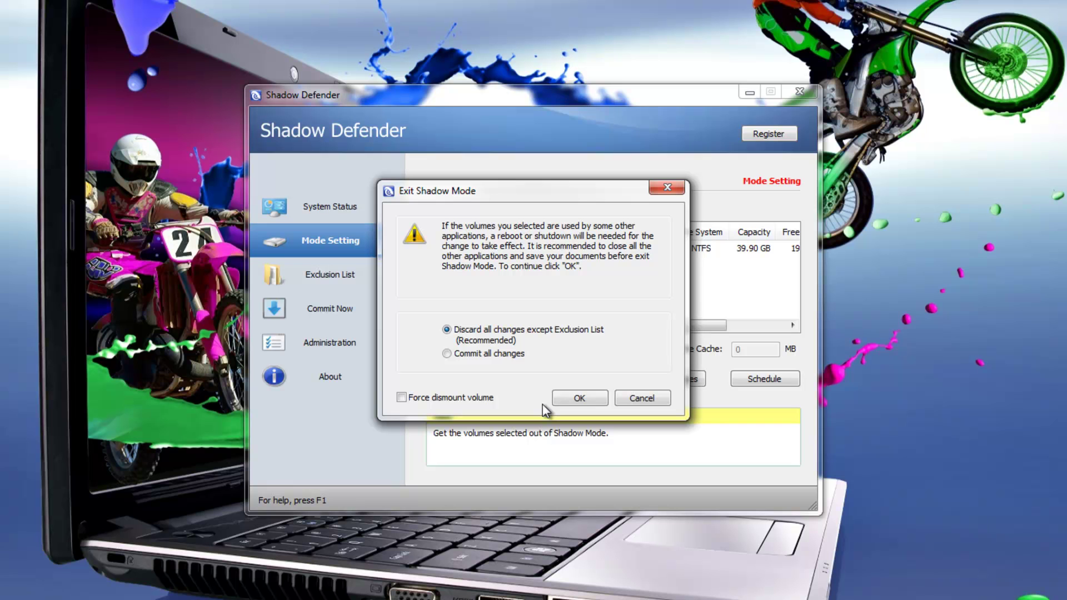
click(576, 398)
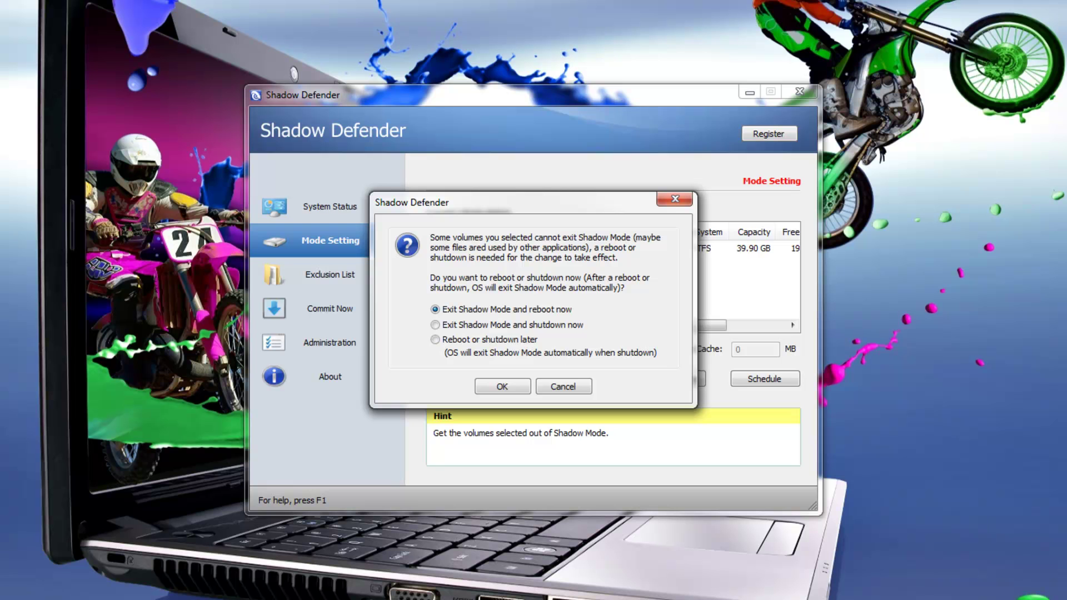
click(497, 388)
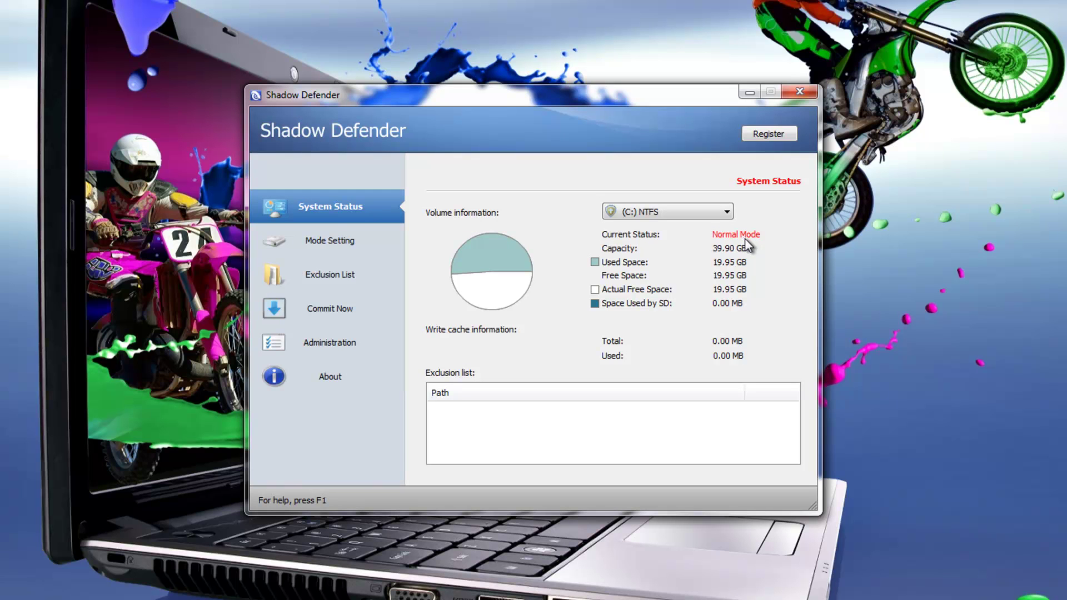
click(799, 89)
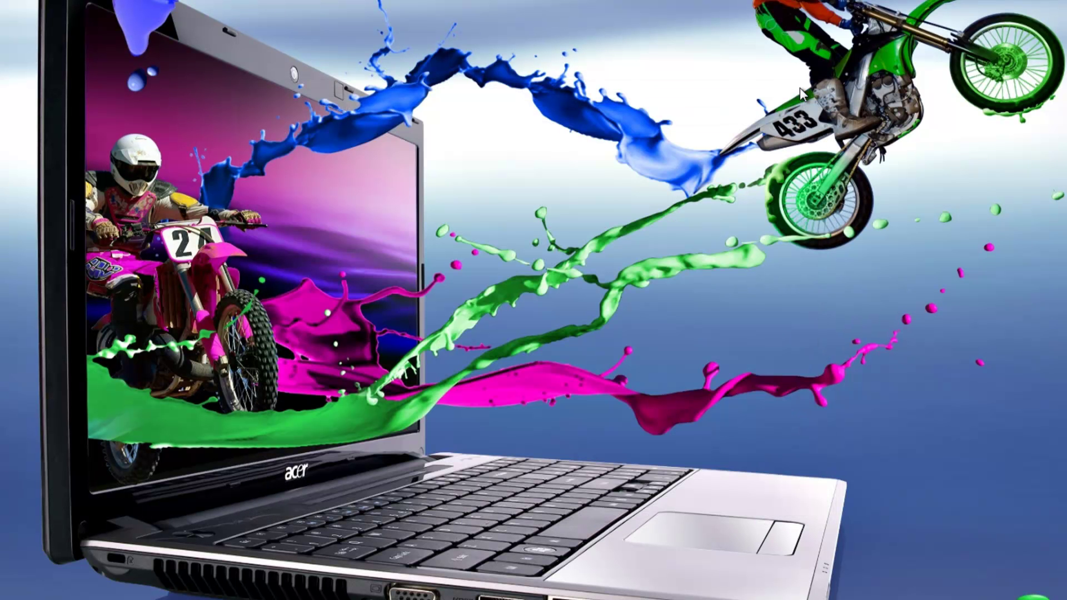